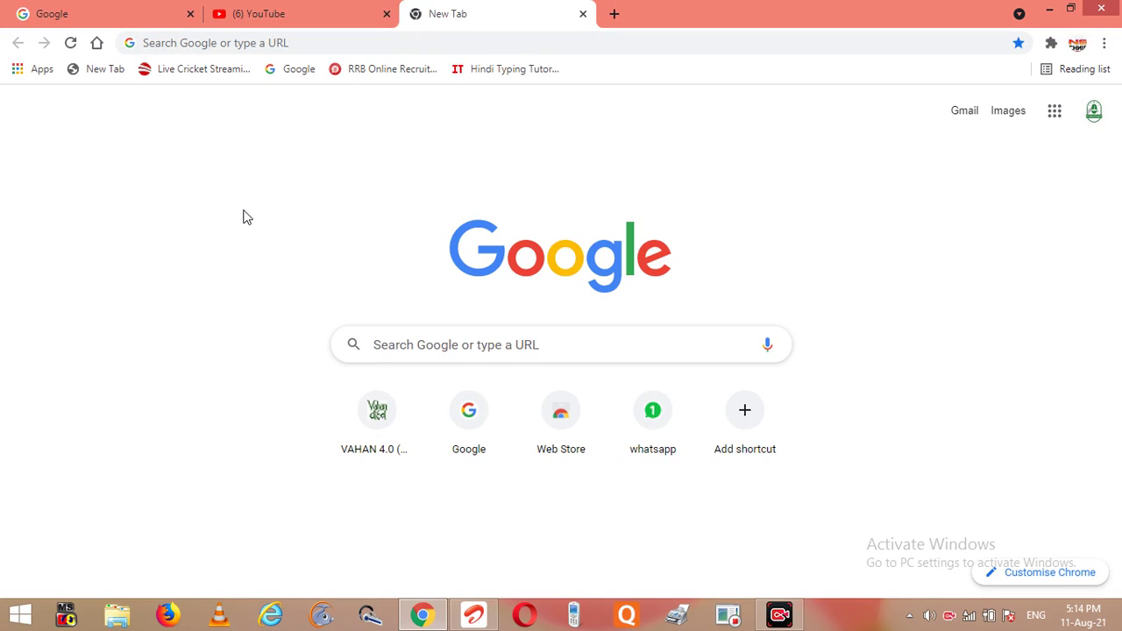
# - Click into the Google search box on Chrome's New Tab page
pyautogui.click(402, 340)
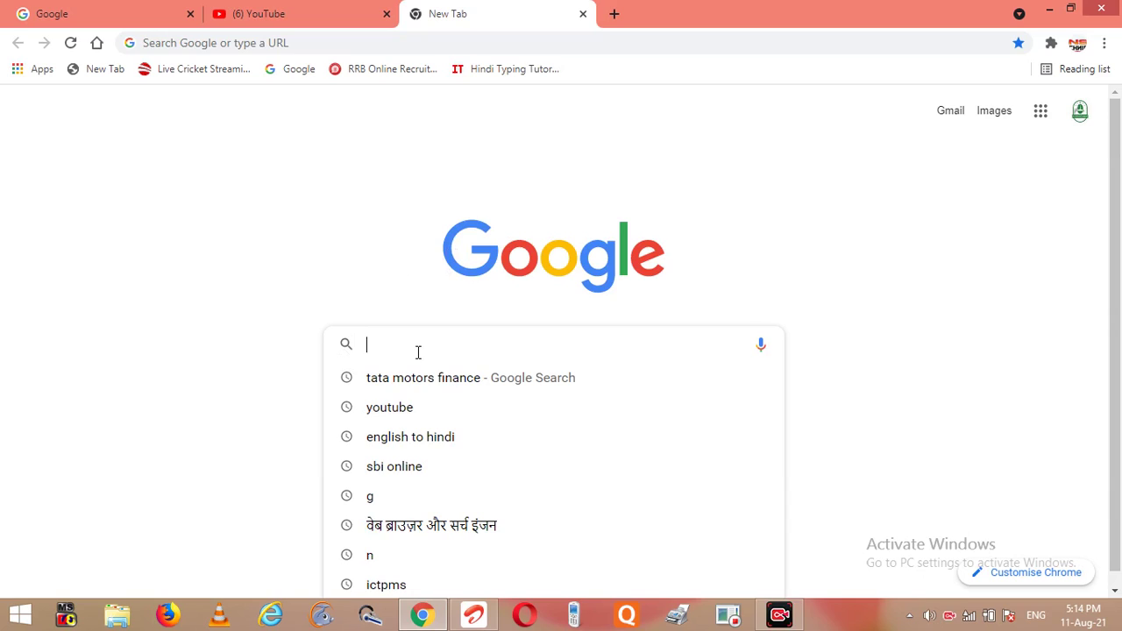
# - Search Google for 'excel to pdf' using the autocomplete suggestion
pyautogui.write('ex')
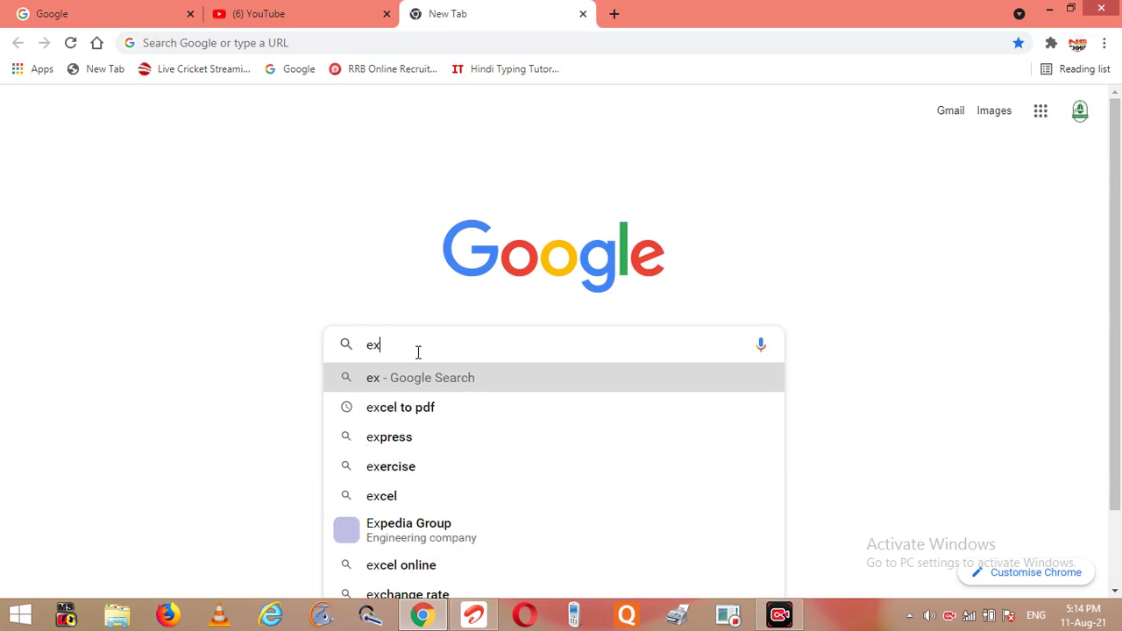
pyautogui.press('Down')
pyautogui.press('Return')
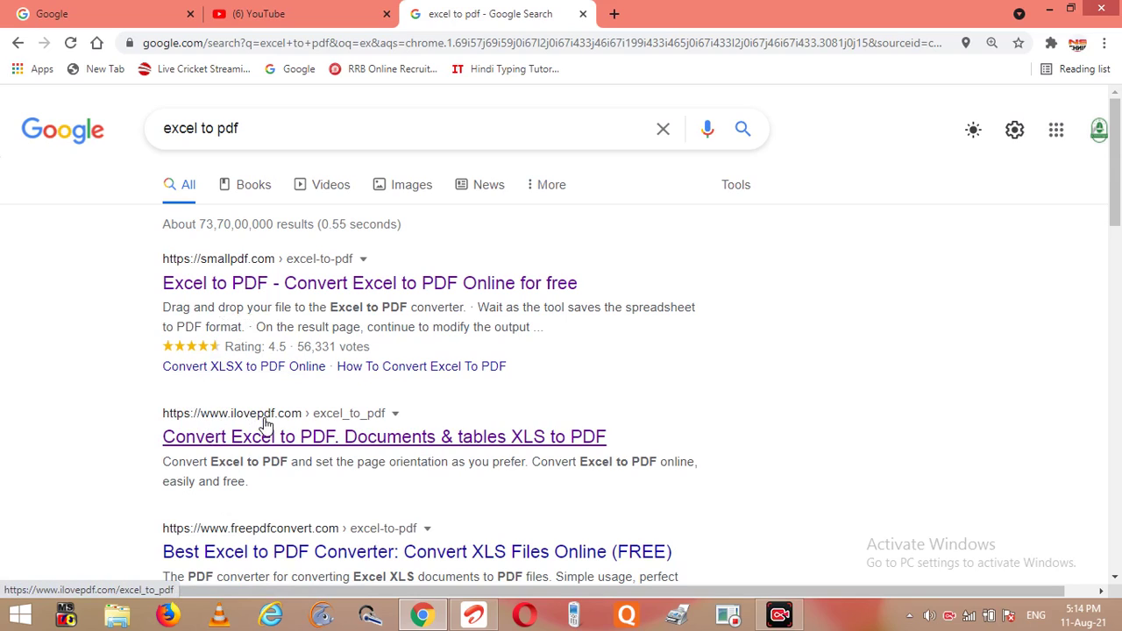
# - Open the ilovepdf.com 'Convert Excel to PDF' search result
pyautogui.click(252, 441)
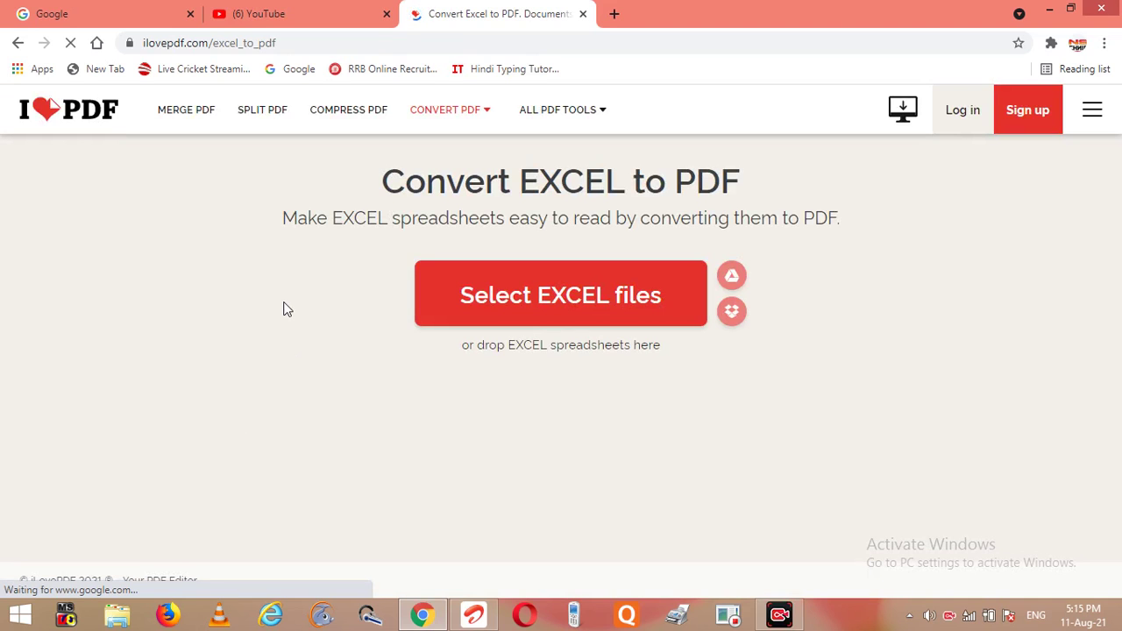
# - Upload Dashboard_Report.xls from the Downloads folder to iLovePDF's Excel to PDF tool
pyautogui.click(568, 311)
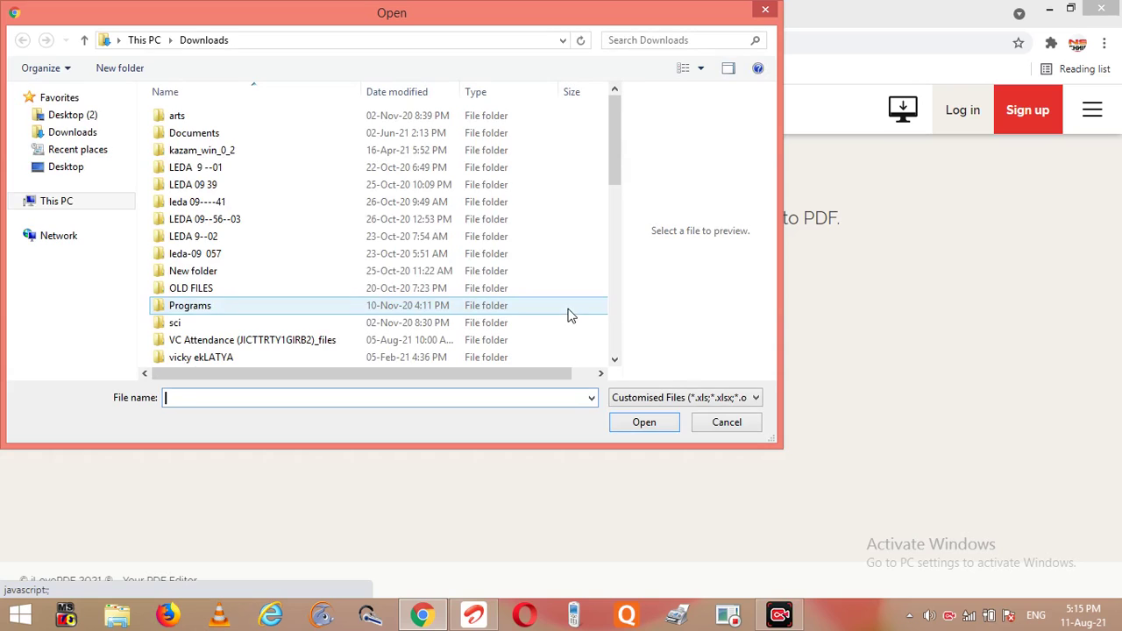
pyautogui.moveTo(619, 159); pyautogui.dragTo(615, 260)
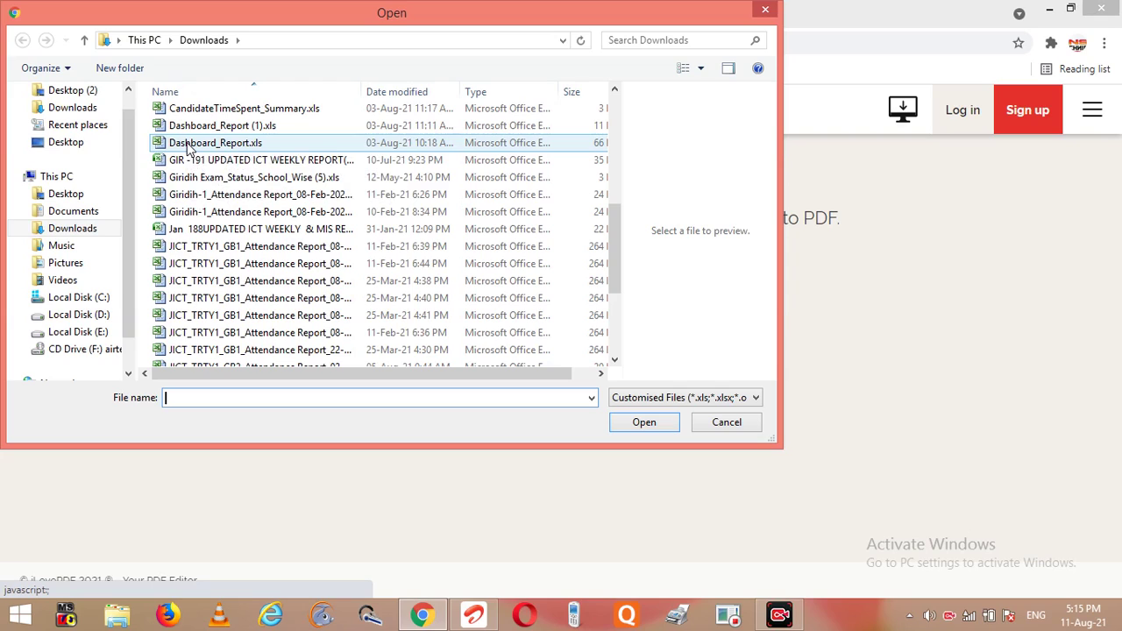
pyautogui.click(186, 149)
pyautogui.click(251, 145)
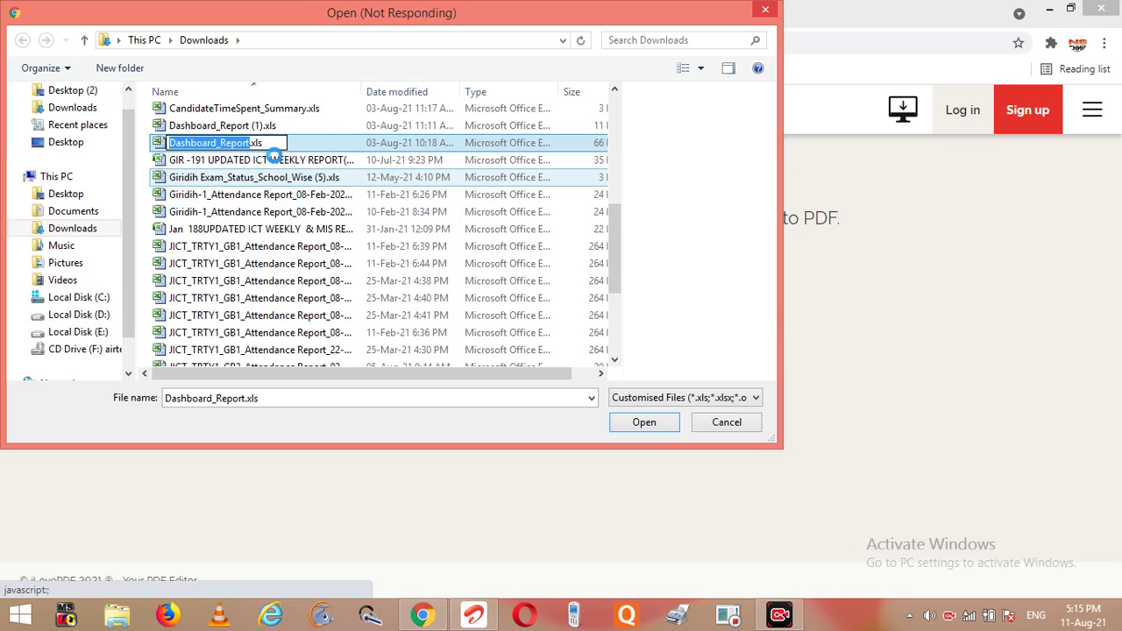
pyautogui.click(275, 159)
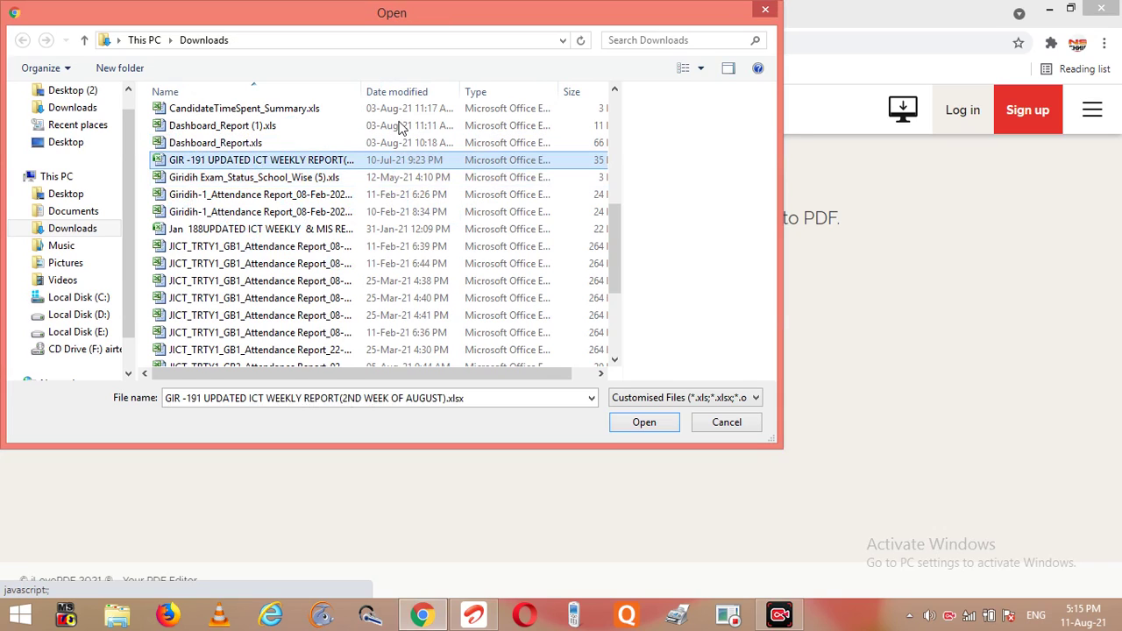
pyautogui.click(218, 145)
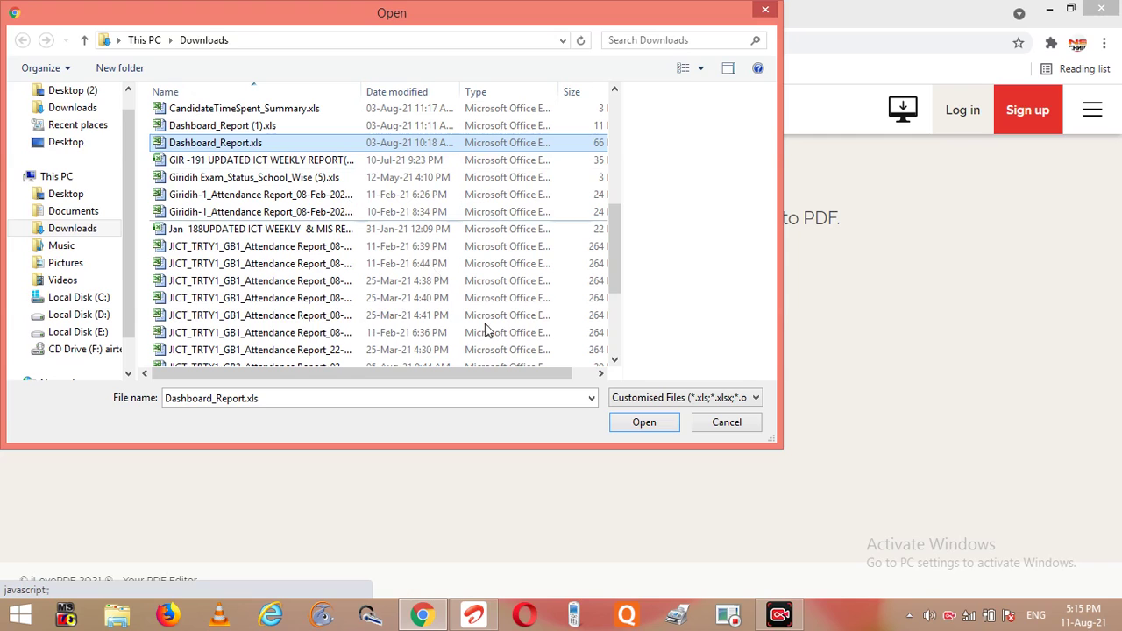
pyautogui.click(625, 424)
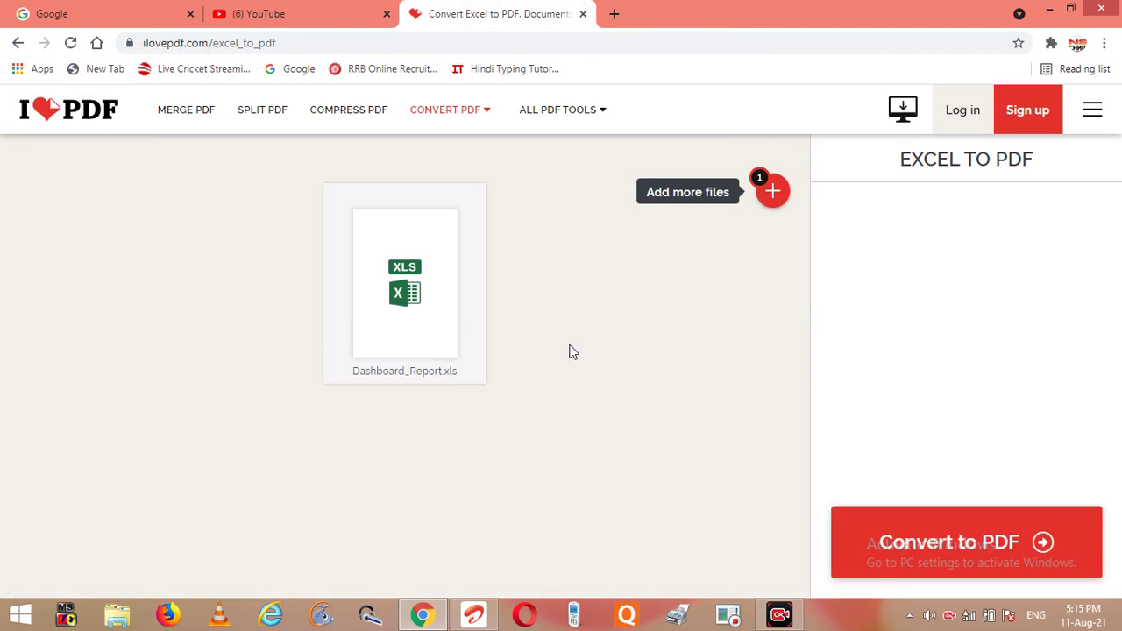
# - Convert Dashboard_Report.xls, download Dashboard_Report.pdf and open it from the download shelf
pyautogui.click(972, 530)
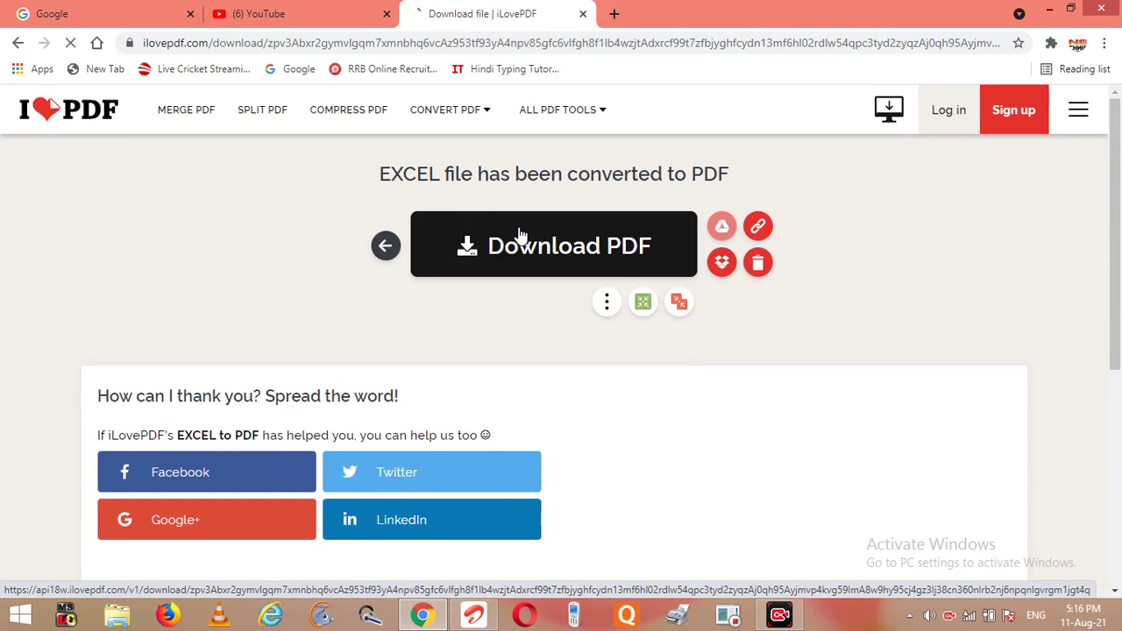
pyautogui.click(471, 237)
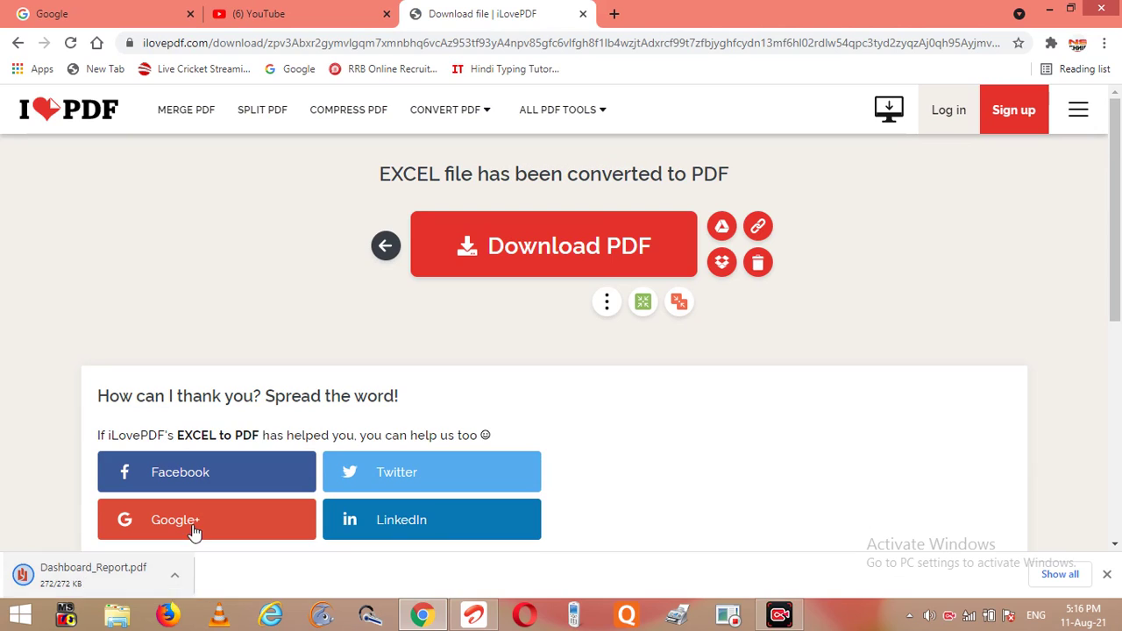
pyautogui.click(135, 566)
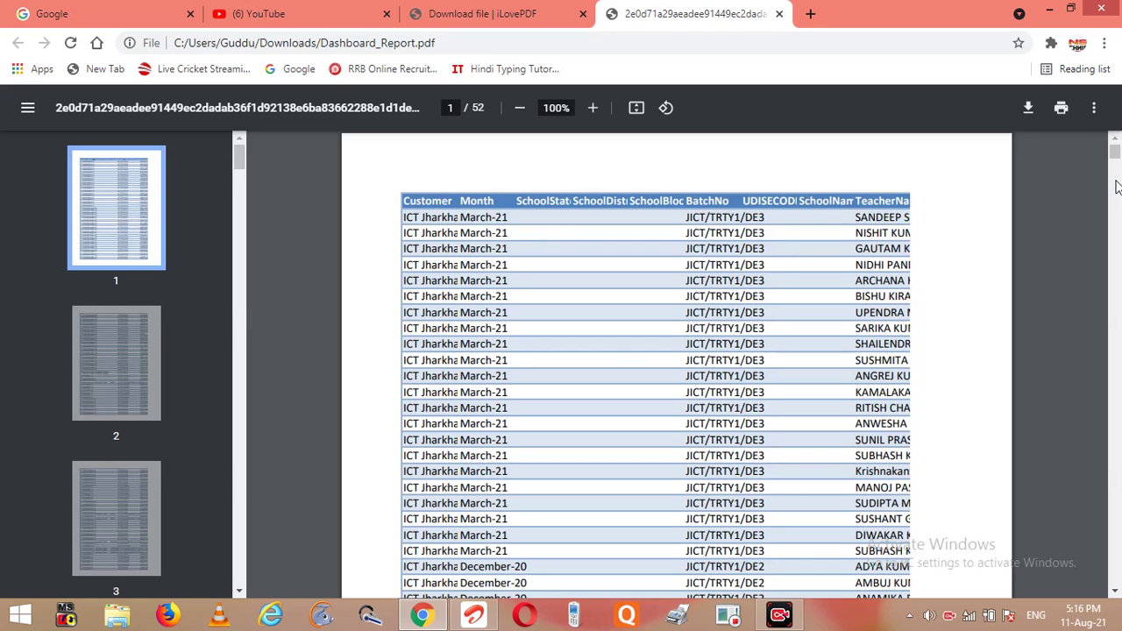
# - Scroll through the 52-page Dashboard_Report.pdf, then close its tab
pyautogui.moveTo(1115, 153); pyautogui.dragTo(1114, 225)
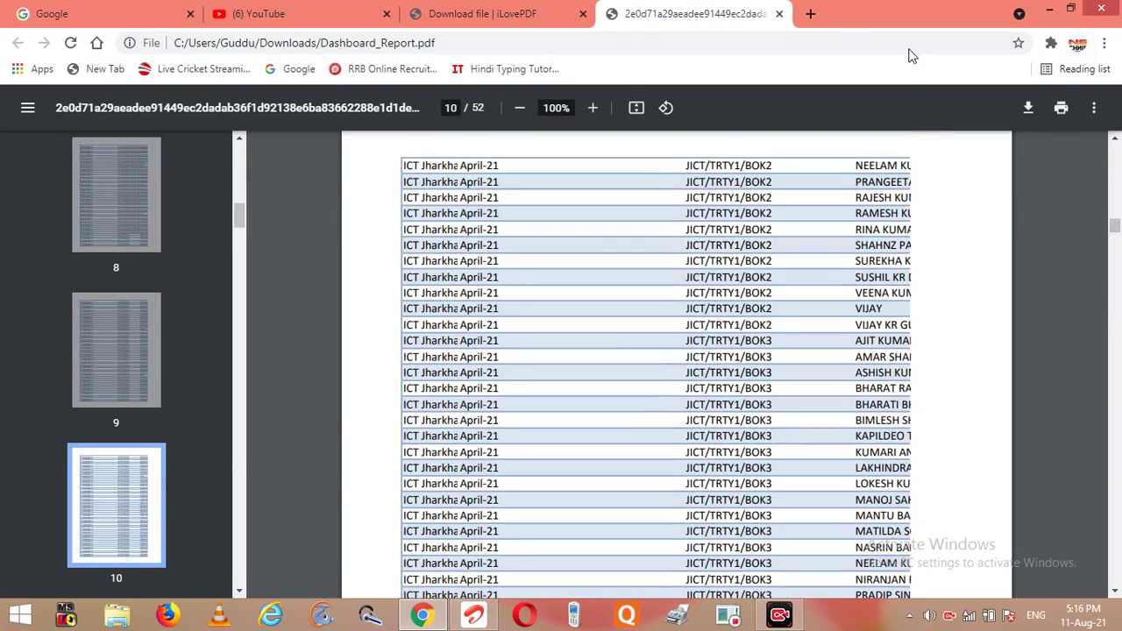
pyautogui.click(779, 14)
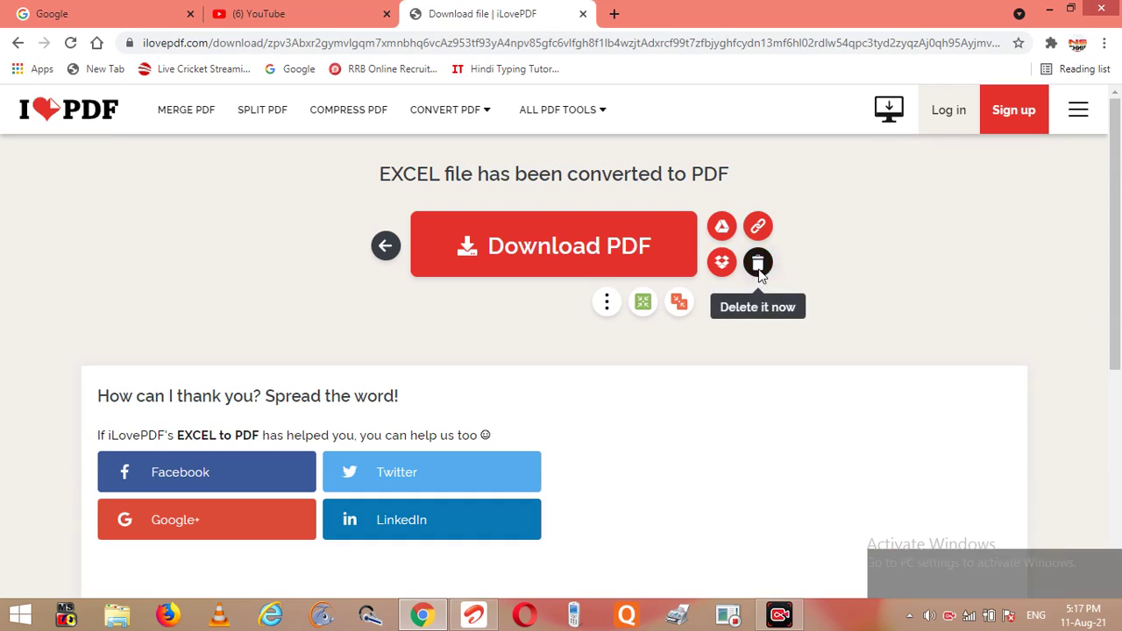
# - Delete the converted file from iLovePDF's servers immediately and open a new browser tab
pyautogui.click(759, 265)
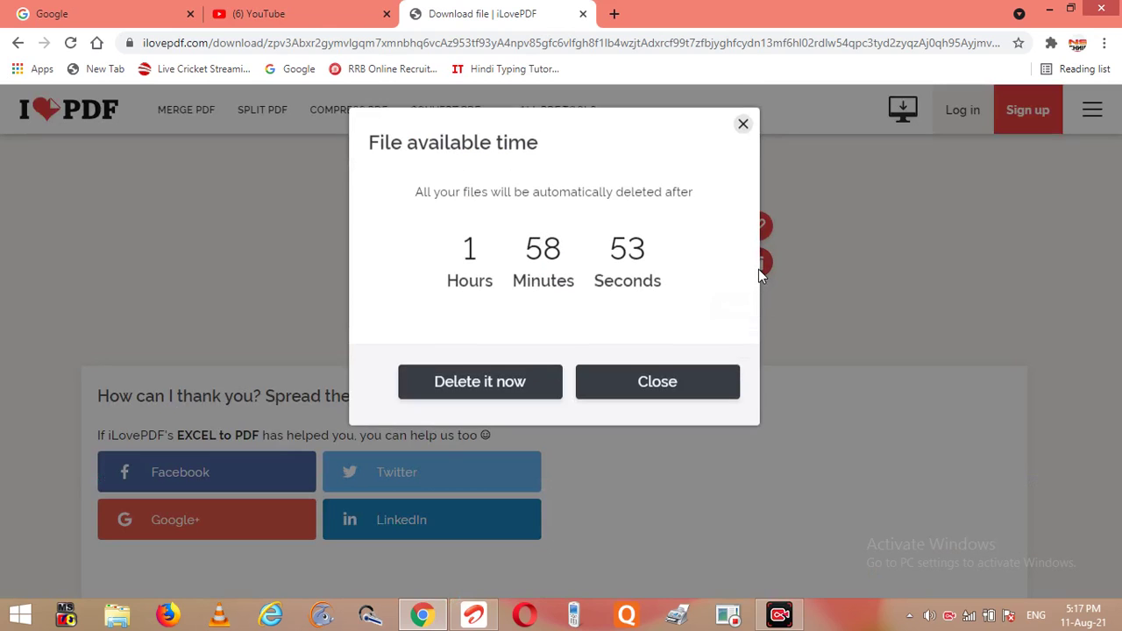
pyautogui.click(465, 386)
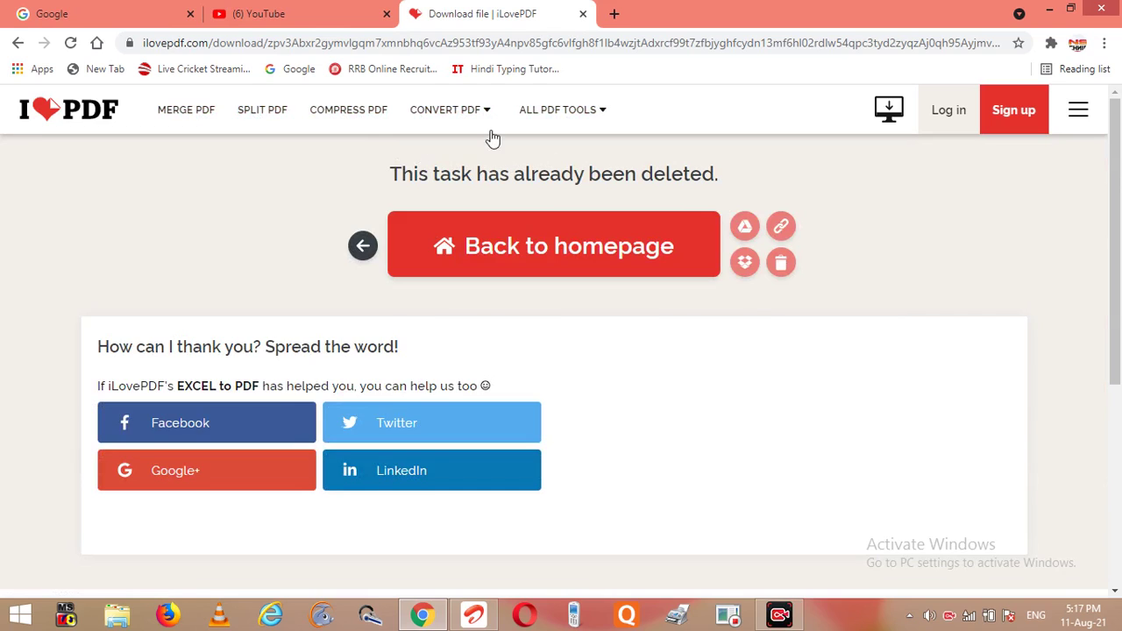
pyautogui.click(617, 14)
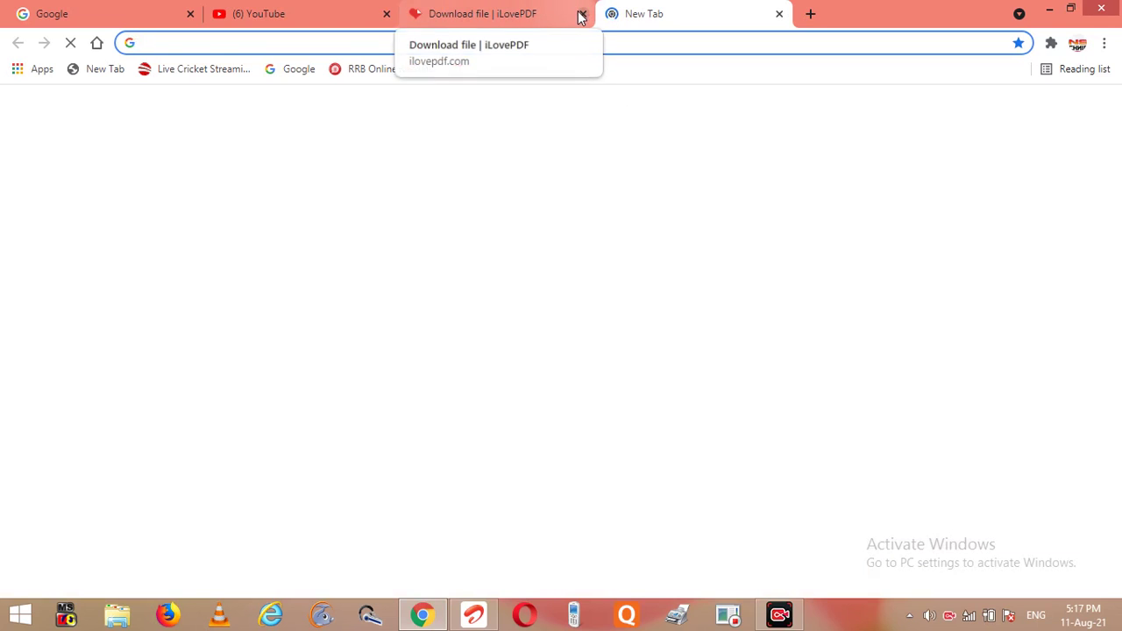
# - Close the old iLovePDF tab, search 'word to pdf', and open iLovePDF's Word to PDF result
pyautogui.click(582, 15)
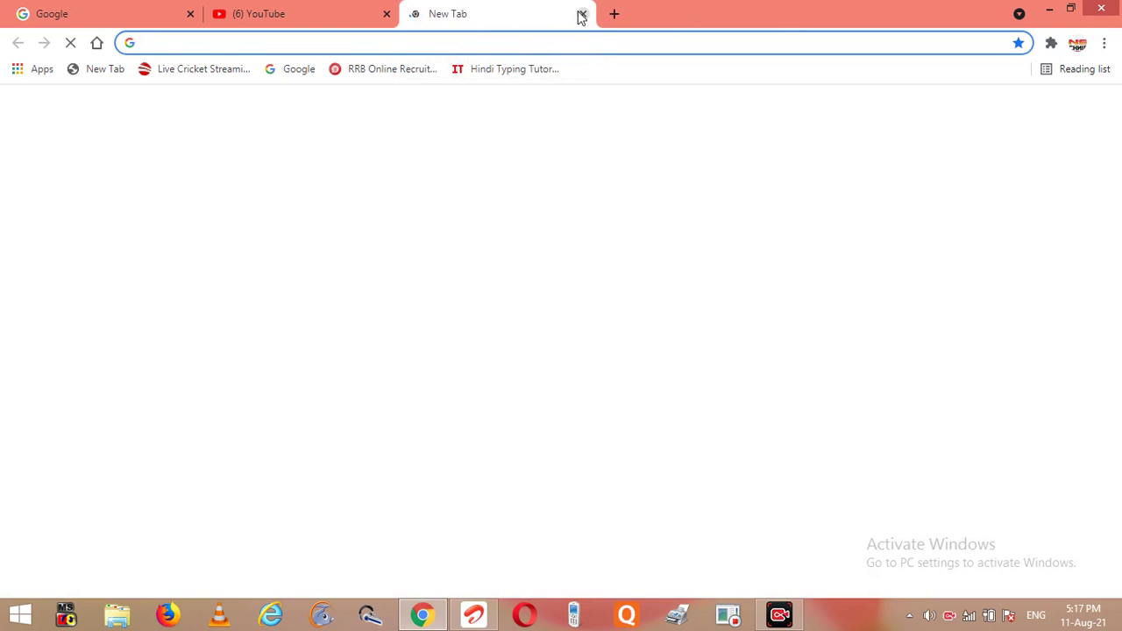
pyautogui.click(491, 349)
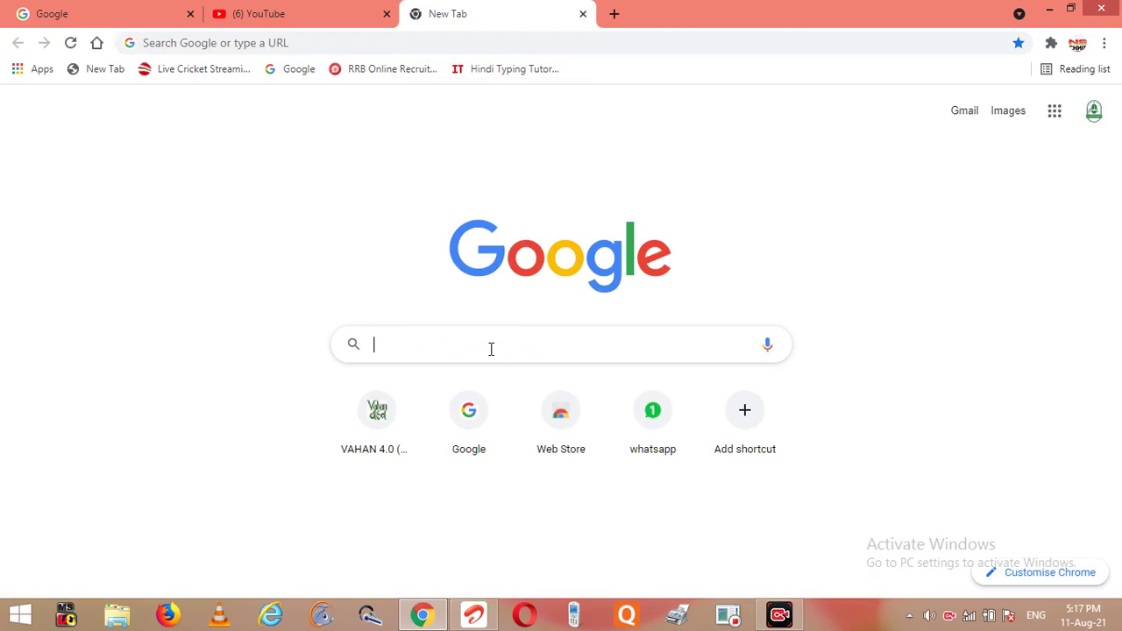
pyautogui.click(491, 349)
pyautogui.write('o')
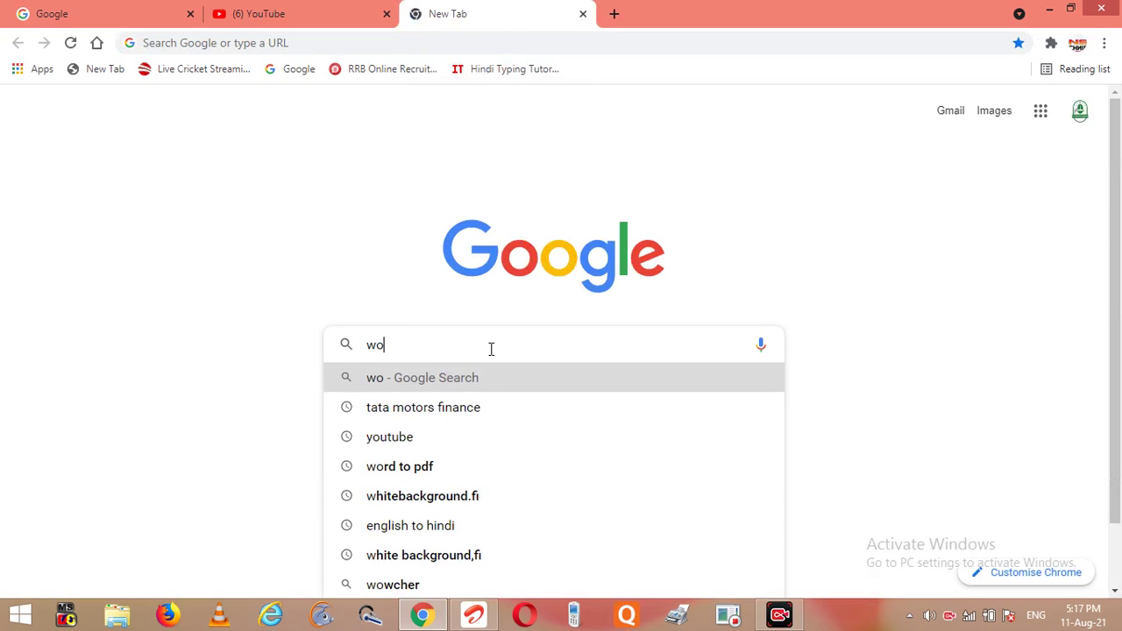
pyautogui.write('rd')
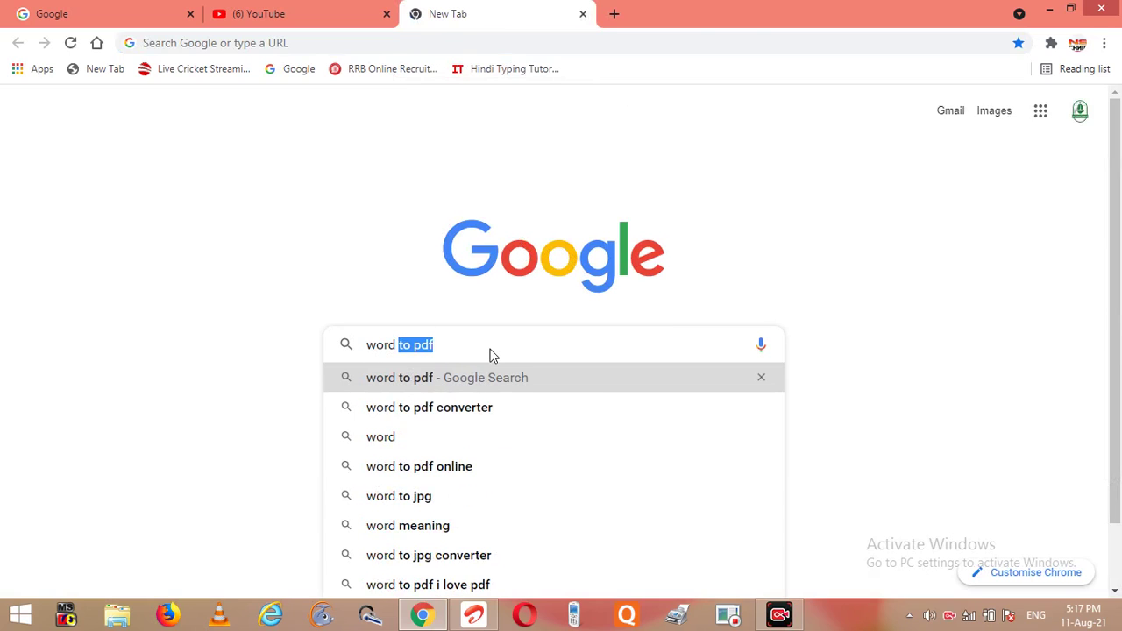
pyautogui.press('Return')
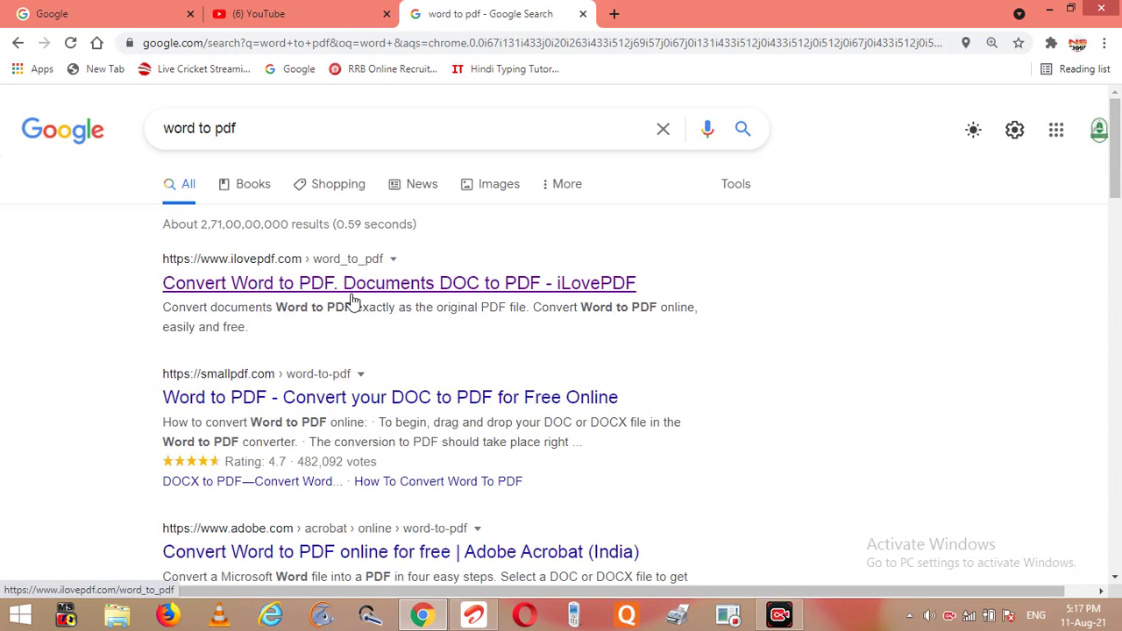
pyautogui.click(323, 300)
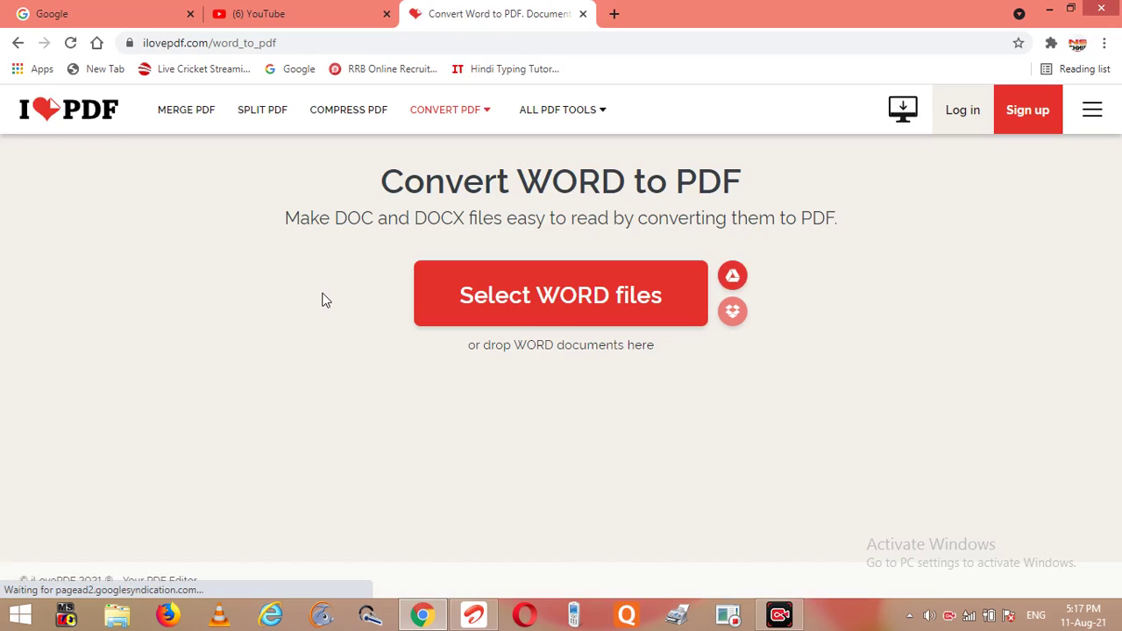
# - Upload the .docx Word document from Downloads to iLovePDF's Word to PDF tool
pyautogui.click(543, 296)
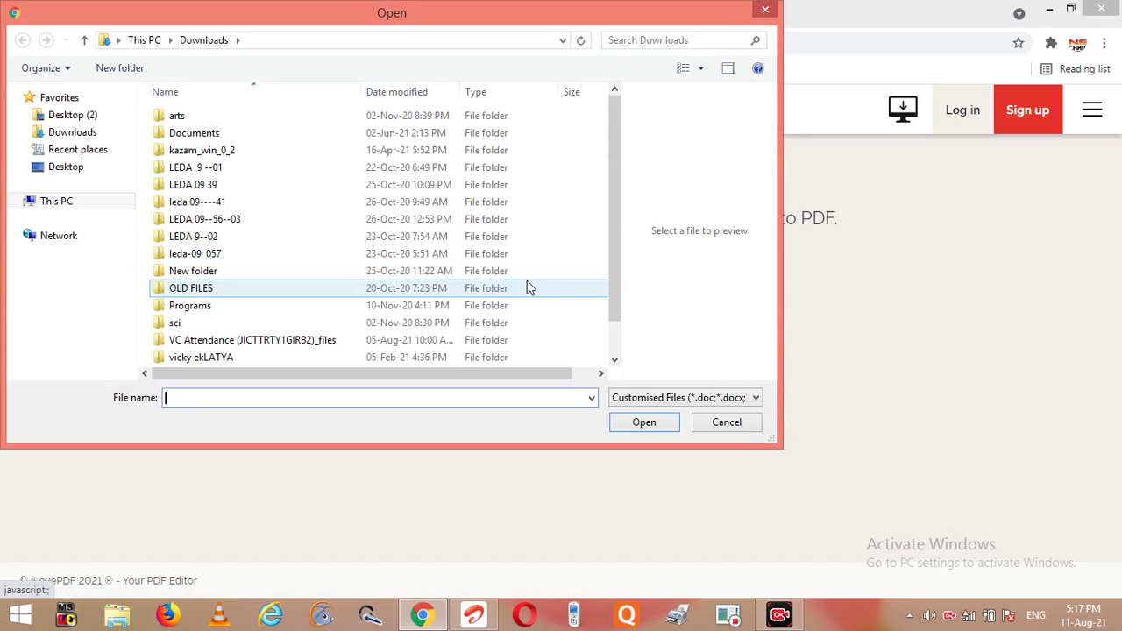
pyautogui.moveTo(613, 258); pyautogui.dragTo(607, 305)
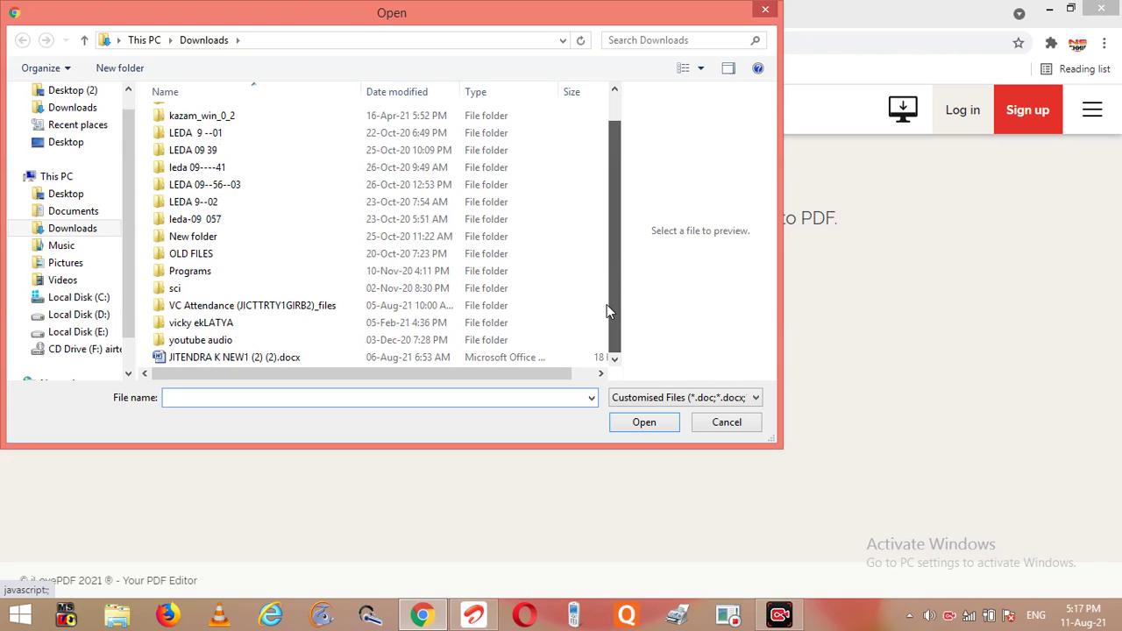
pyautogui.click(197, 361)
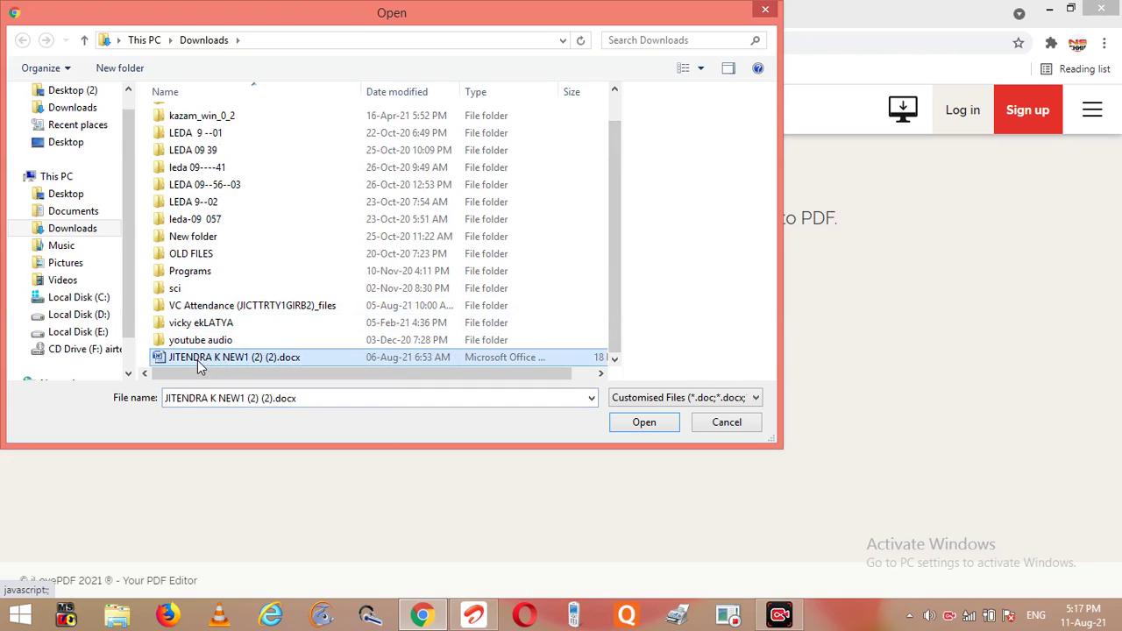
pyautogui.click(641, 423)
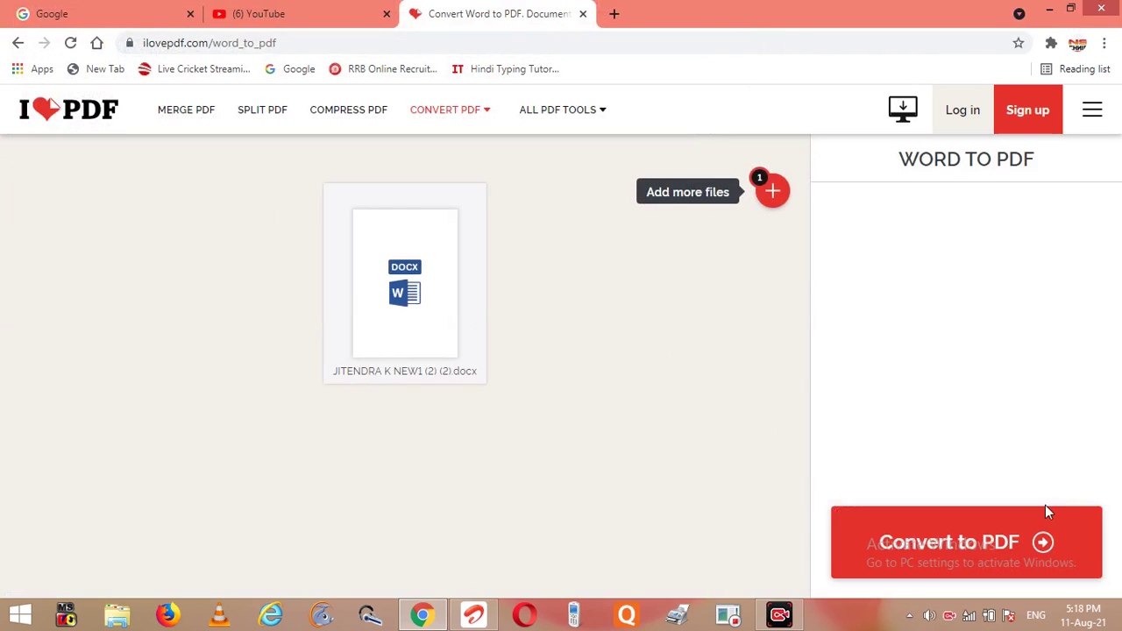
# - Convert the Word document to PDF, download it, and open the CURRICULUM VITAE PDF
pyautogui.click(998, 531)
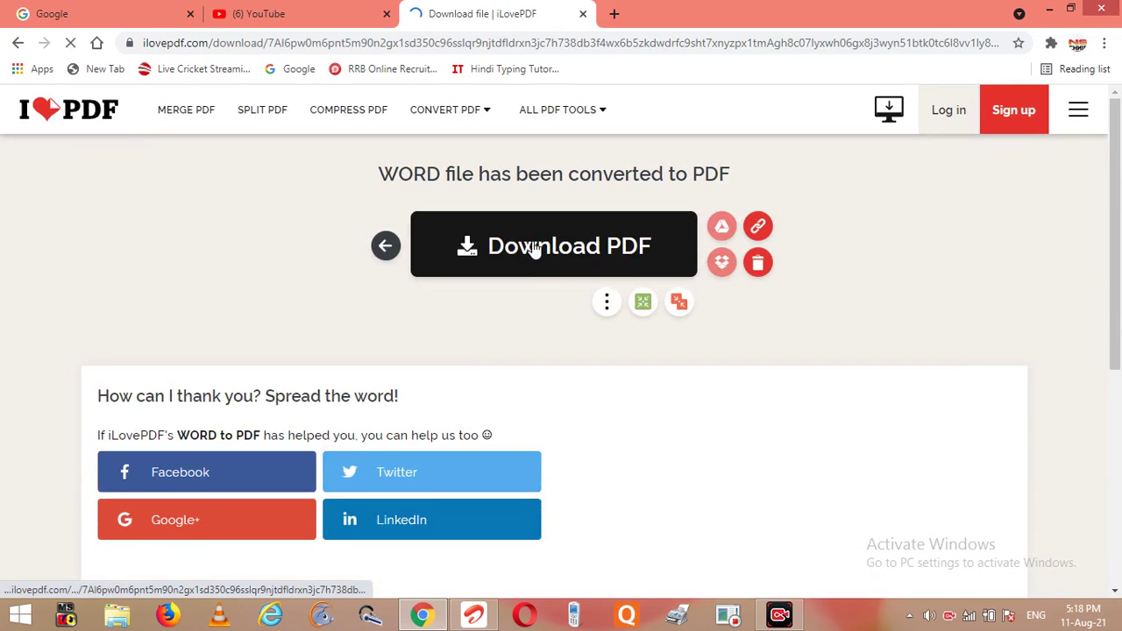
pyautogui.click(536, 249)
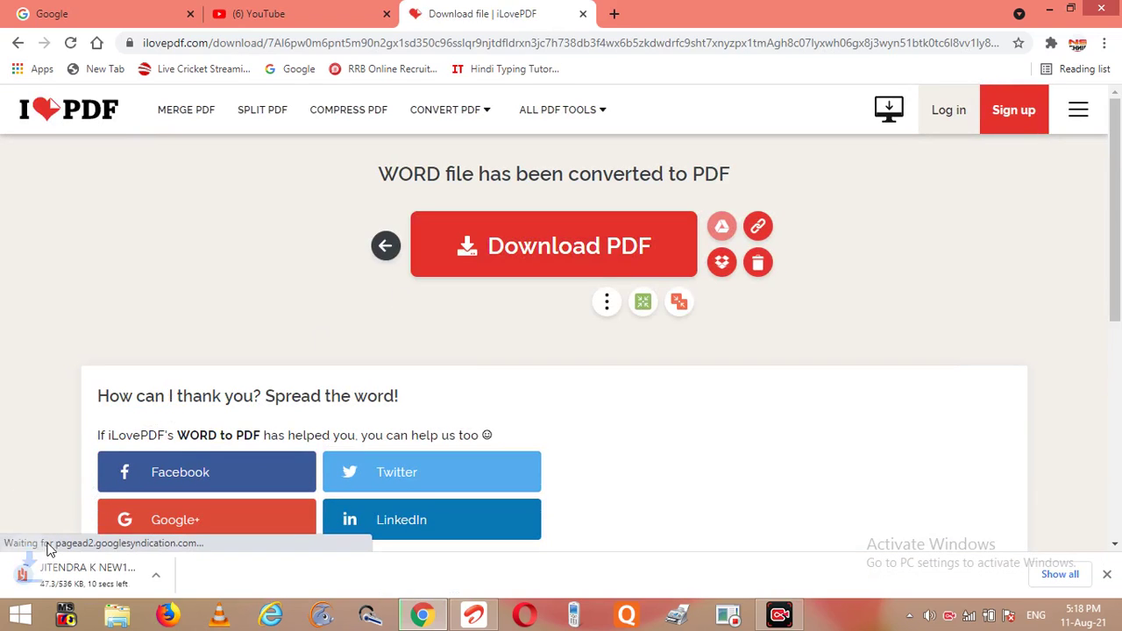
pyautogui.click(61, 580)
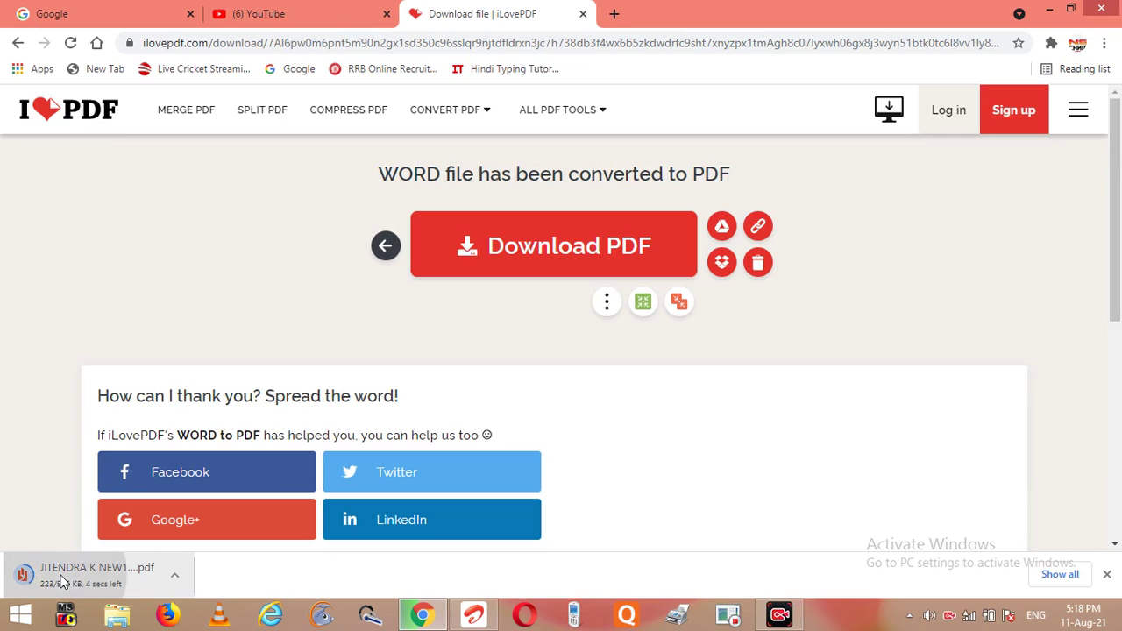